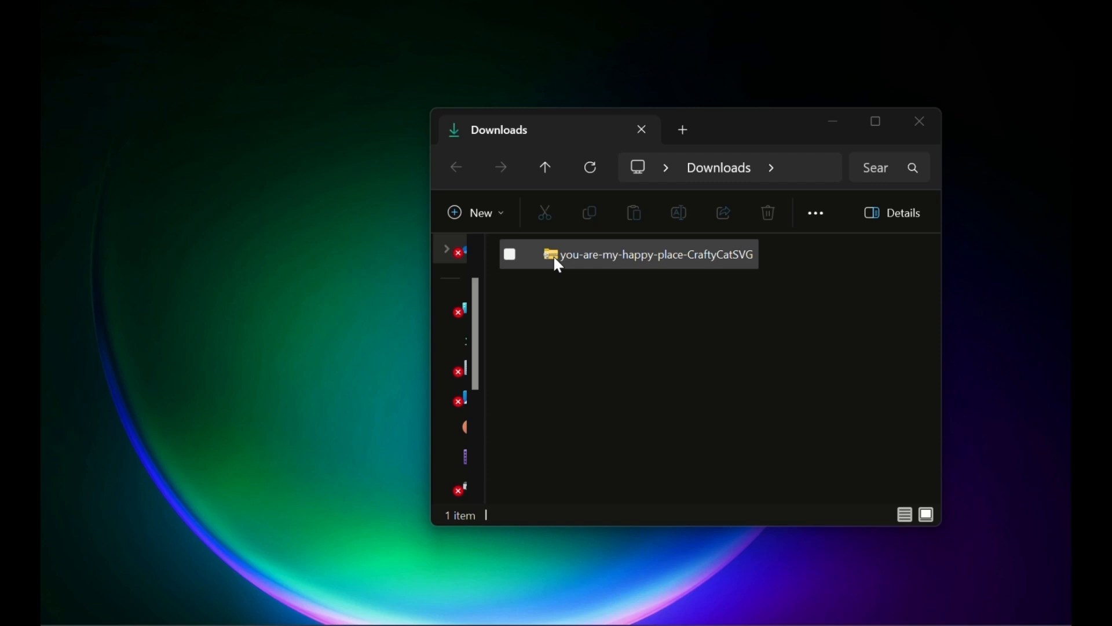
Extract all files from the downloaded design zip
right_click(553, 255)
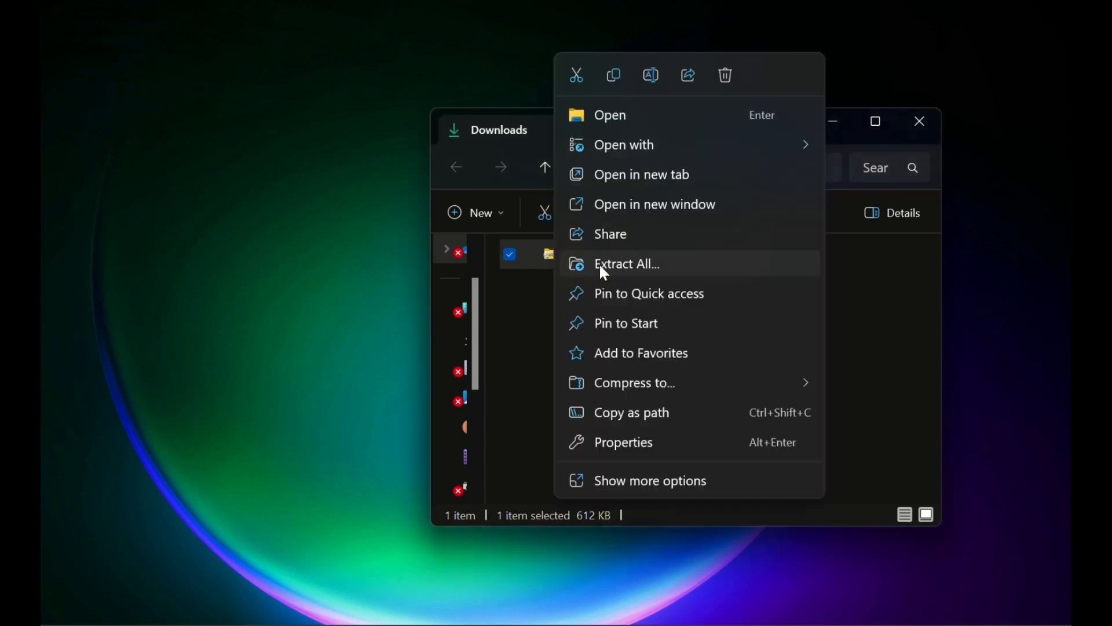
left_click(599, 263)
left_click(660, 520)
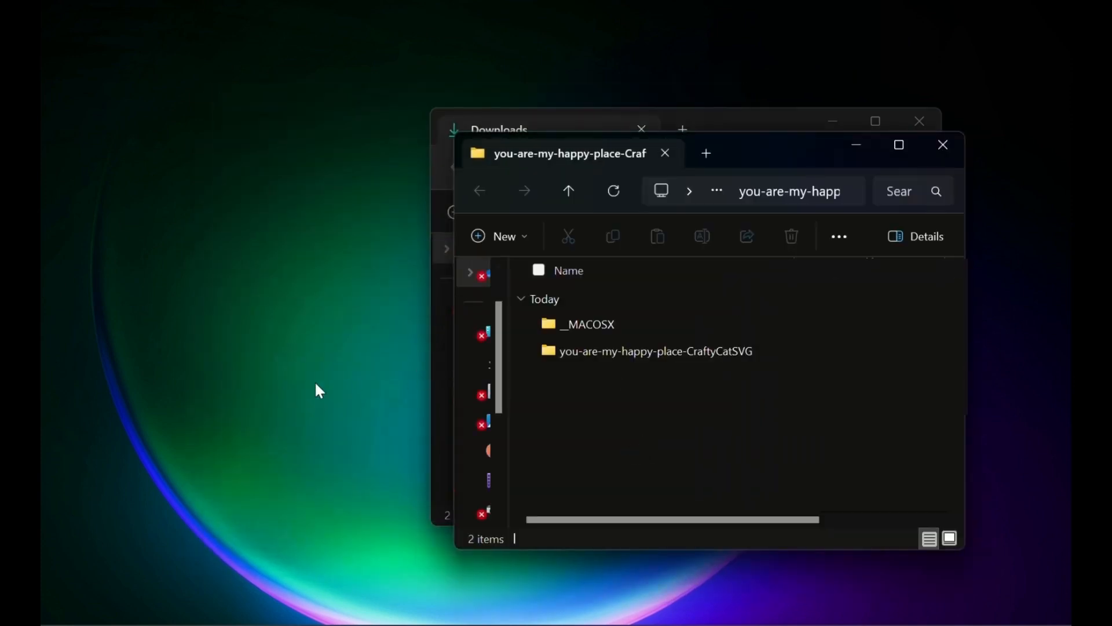
Create a desktop folder named 'Crafty Cat Svg' and move the extracted design folder into it
right_click(170, 387)
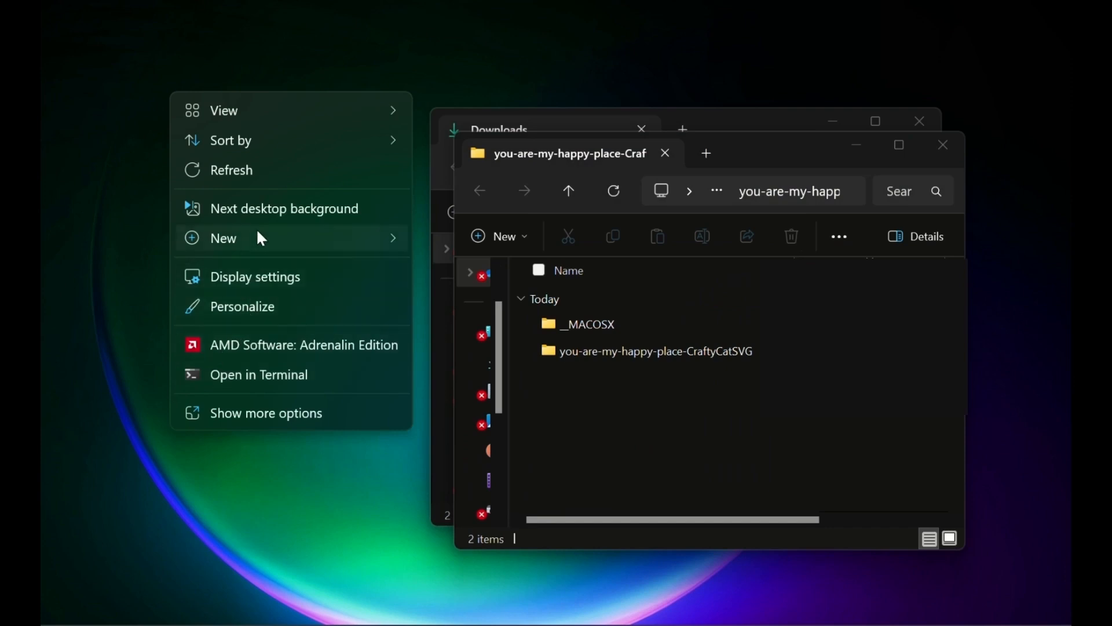
mouse_move(261, 238)
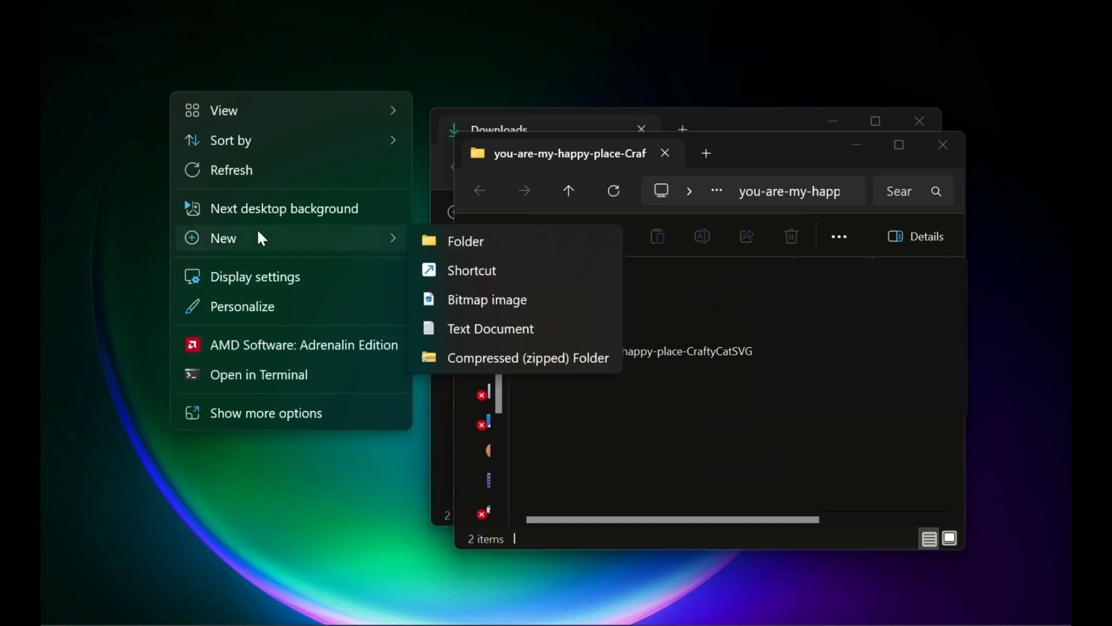
left_click(447, 253)
type("Crafty Cat Svg")
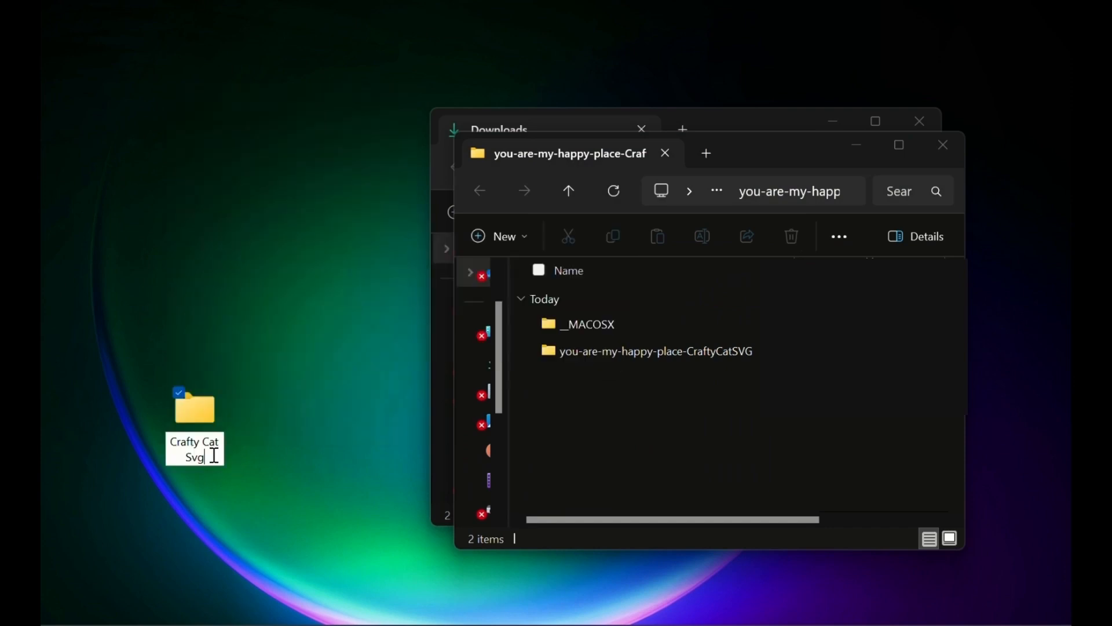
key("Return")
left_click_drag(672, 351, 197, 414)
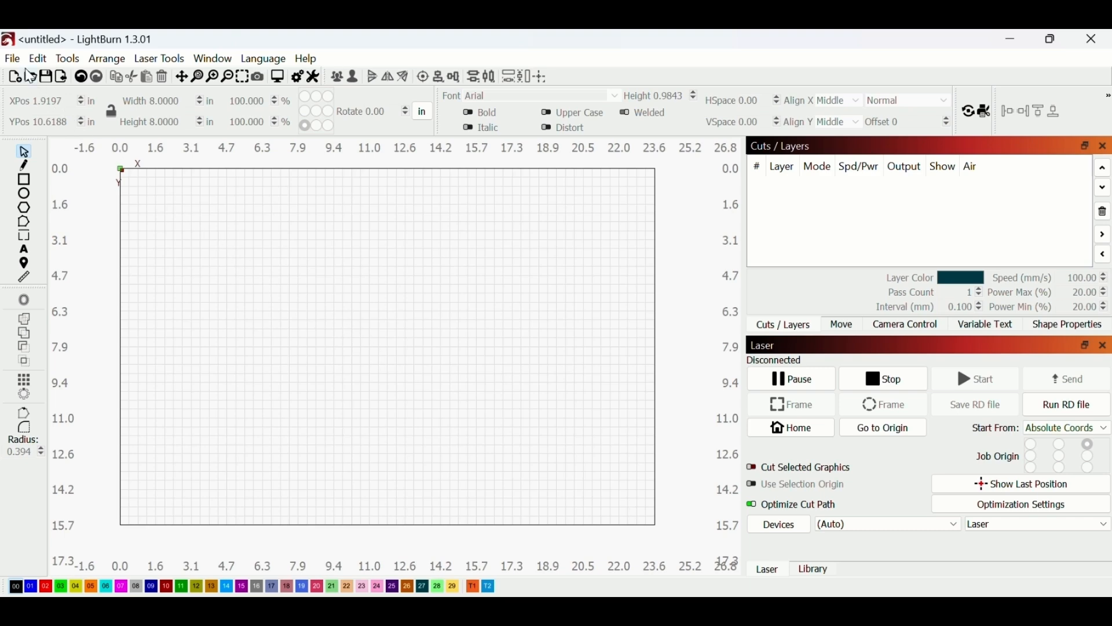
Open LB-She-said-yes-2-photos from Crafty Cat Svg > she-said-yes-CraftyCatSVG > She-Said-Yes > 2-photos
left_click(12, 59)
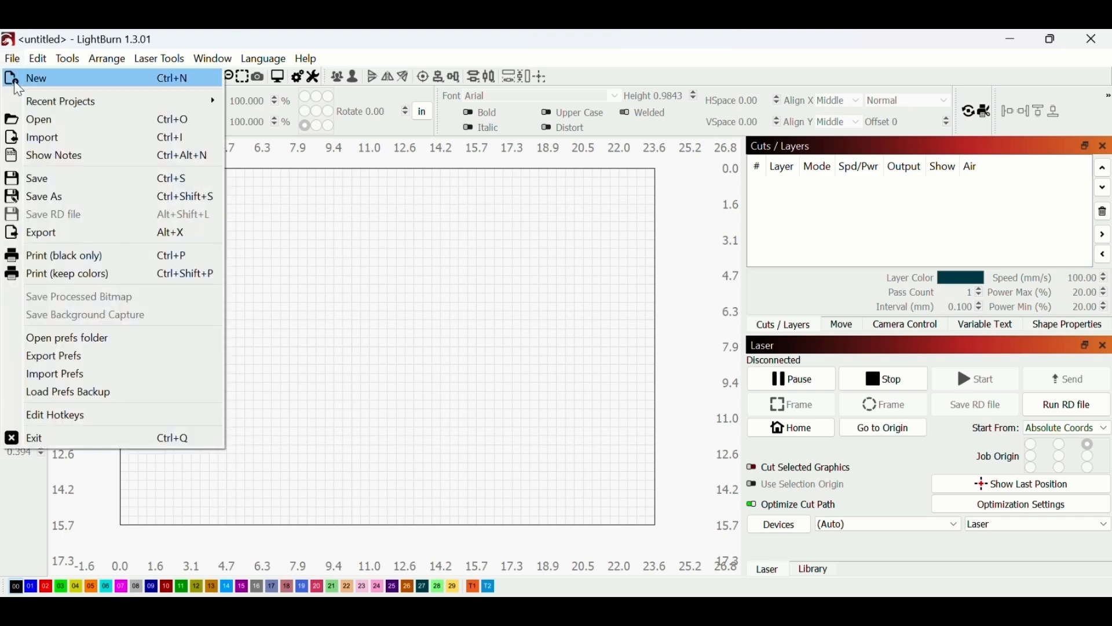
left_click(34, 119)
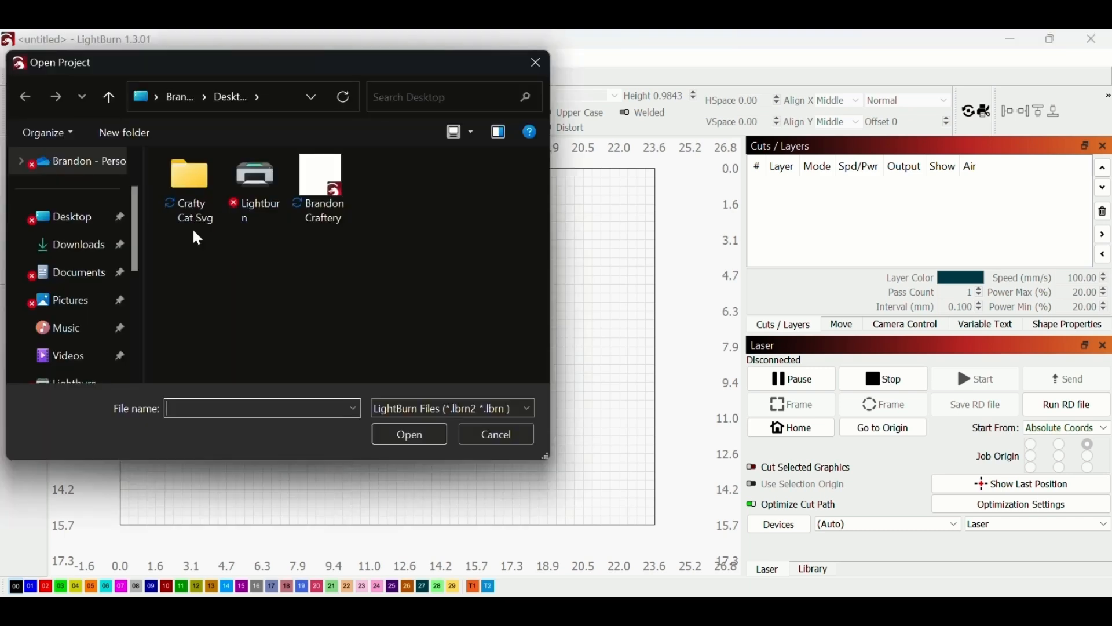
double_click(194, 184)
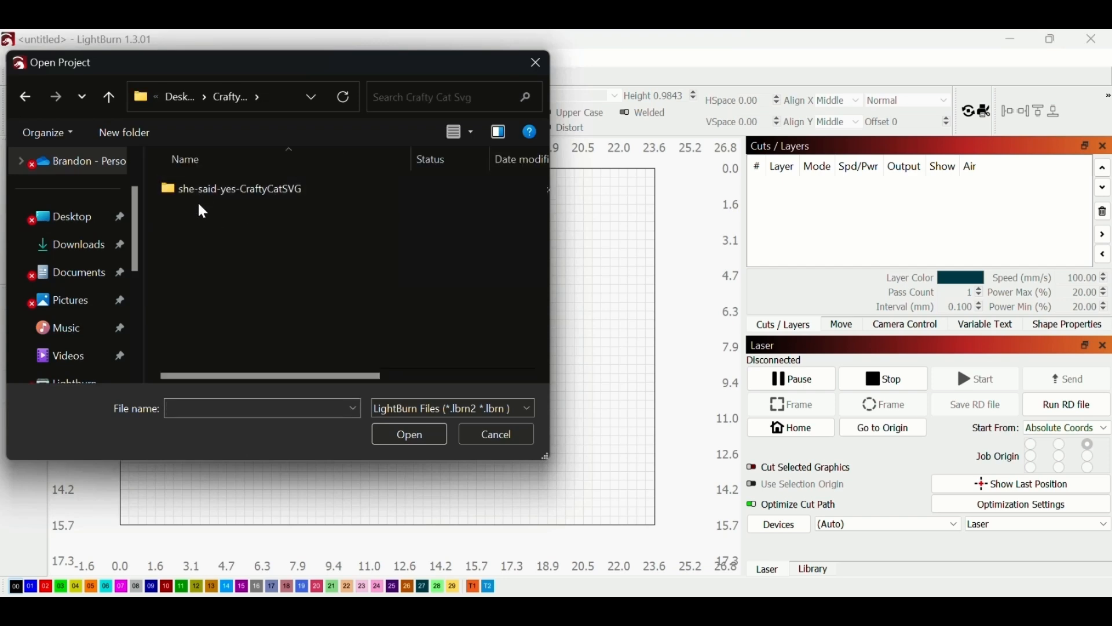
double_click(204, 189)
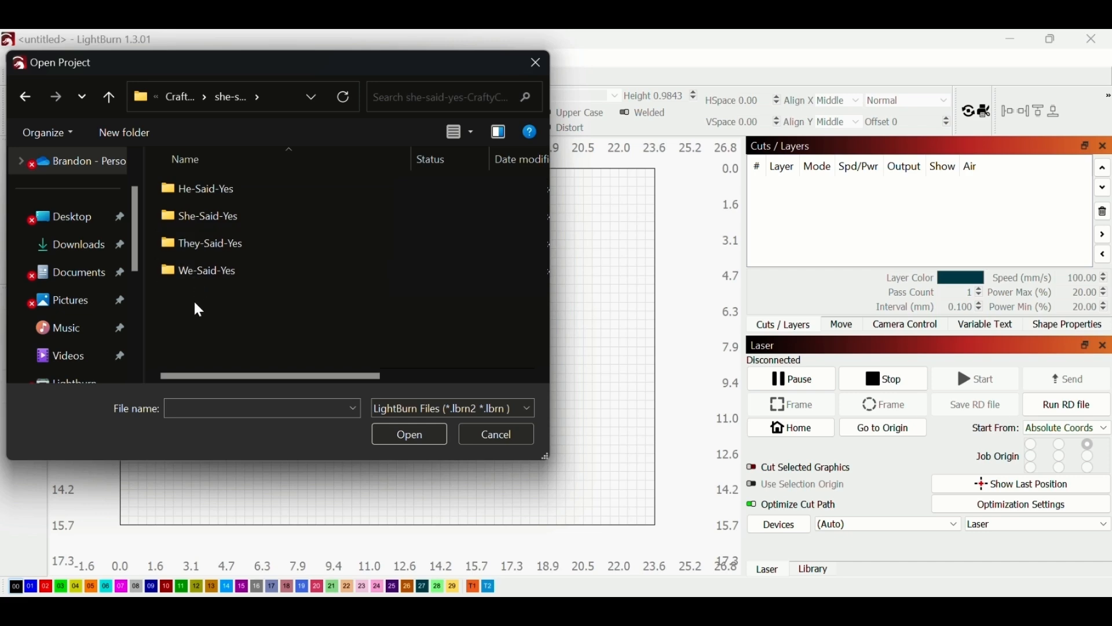
double_click(211, 220)
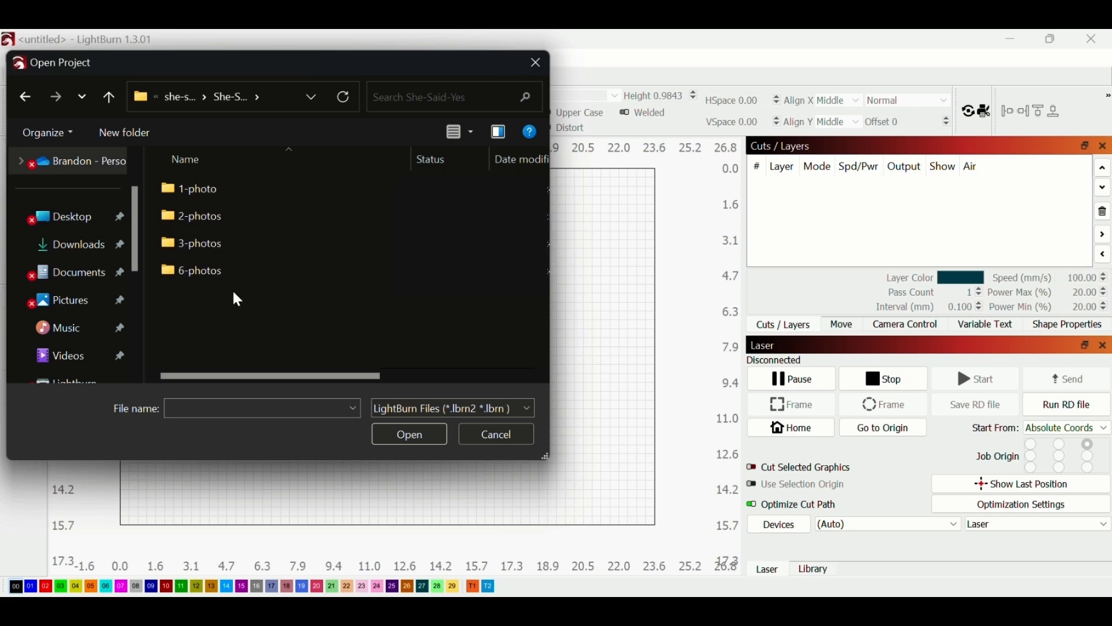
double_click(210, 218)
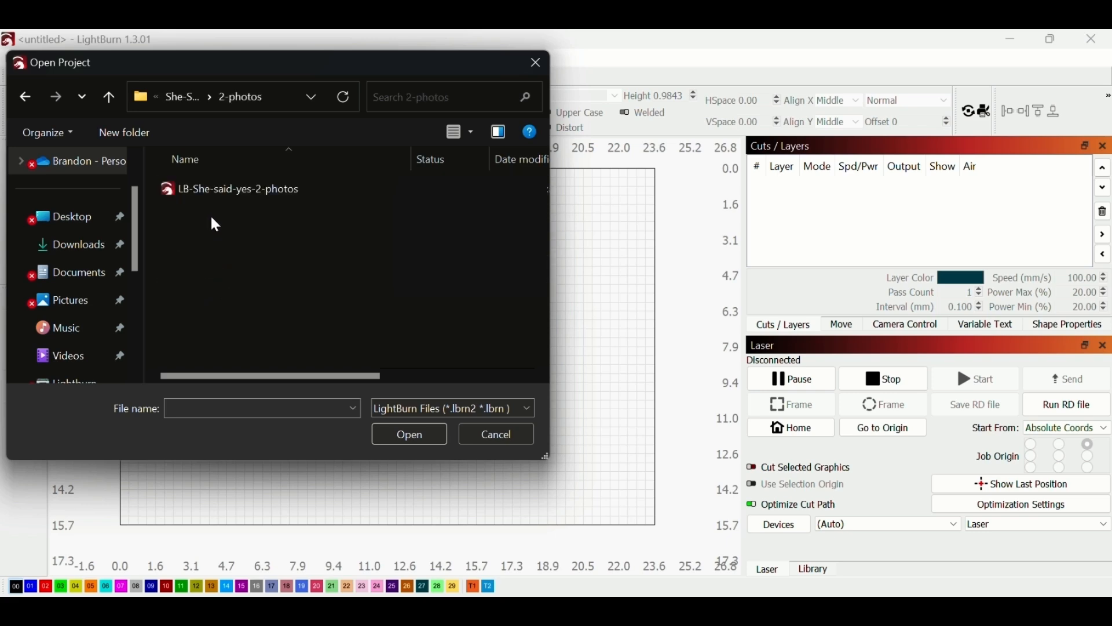
double_click(226, 189)
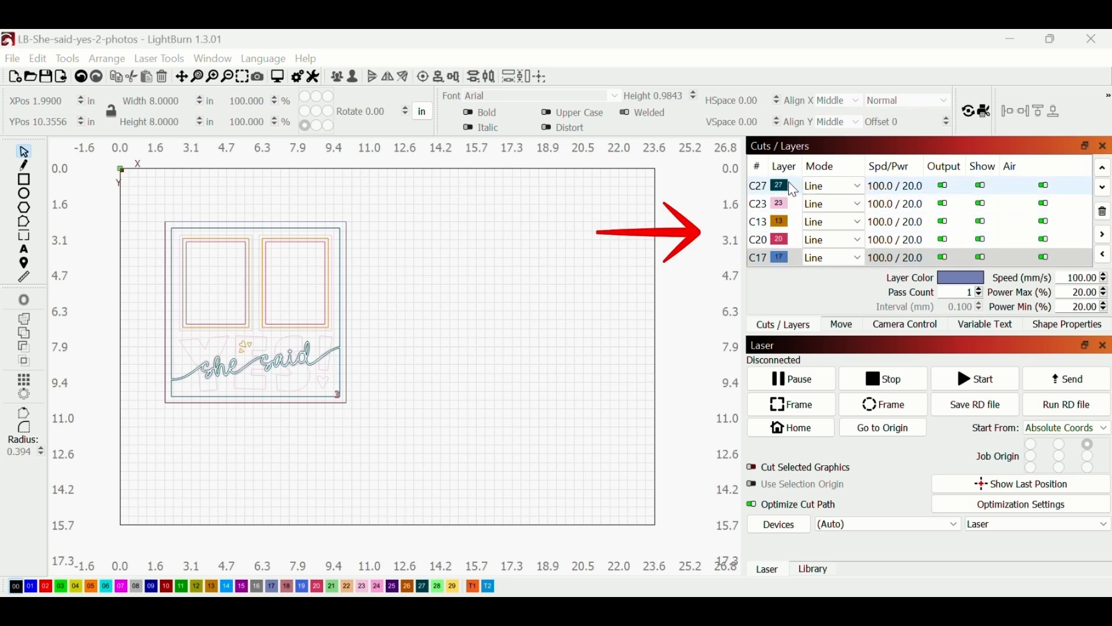
Pick layer C17, then box-select the entire two-photo frame design on the canvas
left_click(787, 261)
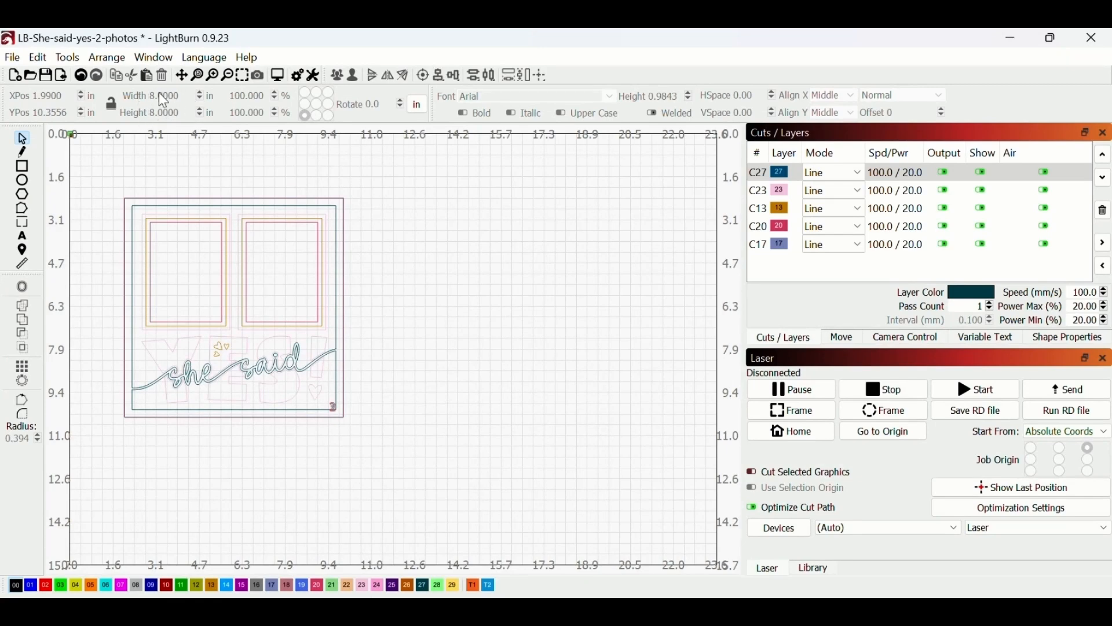
mouse_move(394, 186)
left_mouse_down()
mouse_move(290, 387)
mouse_move(179, 447)
mouse_move(115, 453)
left_mouse_up()
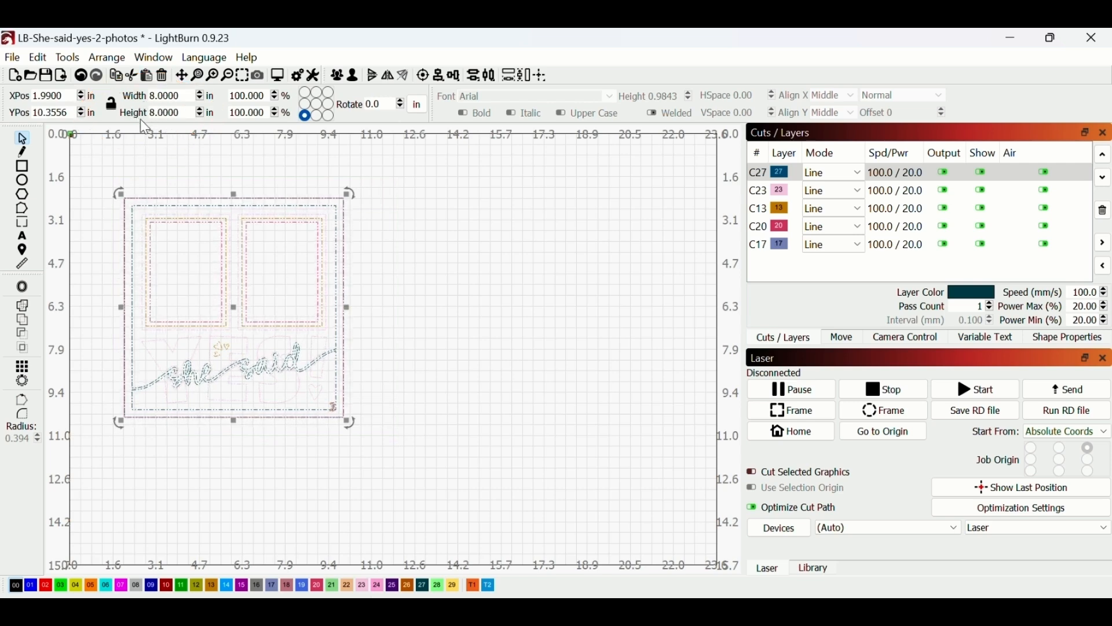
Scale the design proportionally to 10 inches wide
left_click(114, 105)
left_click_drag(180, 97, 147, 96)
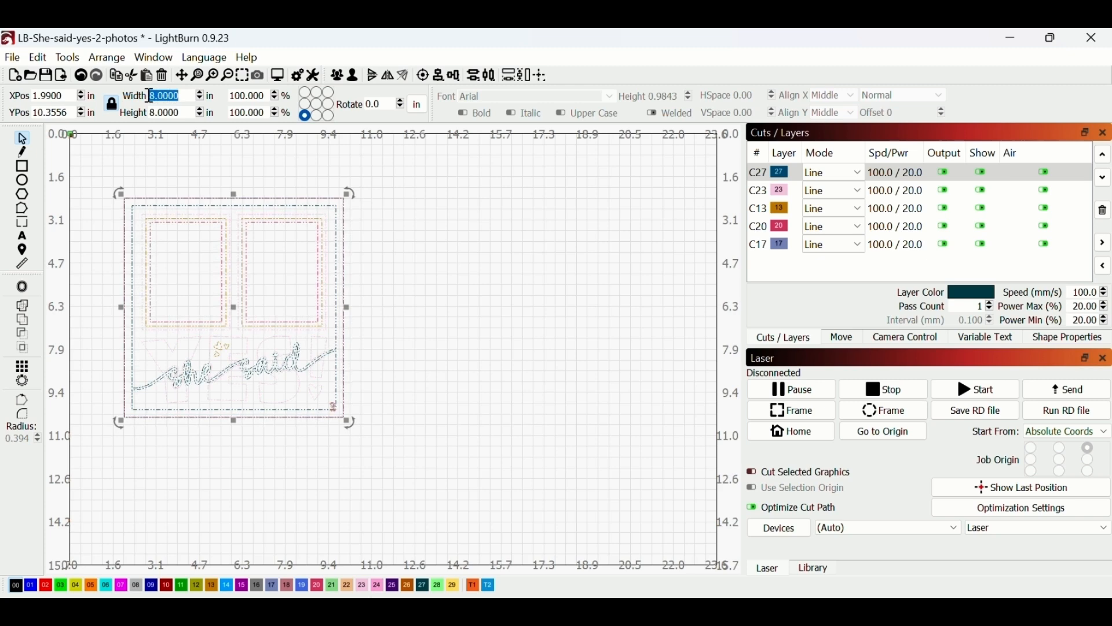
type("1")
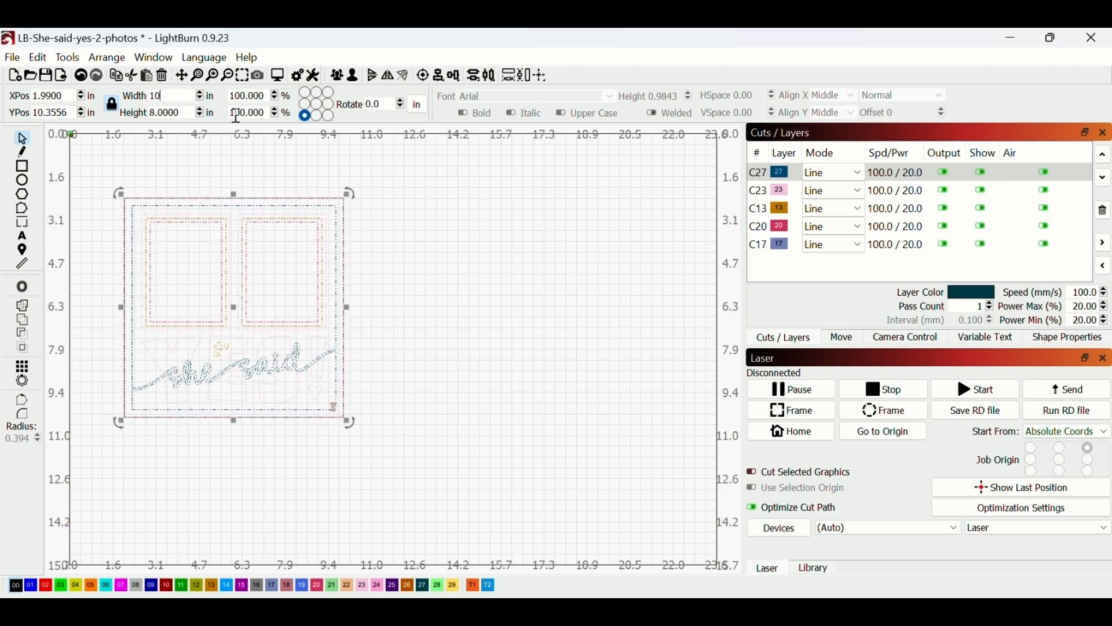
type("0")
key("Return")
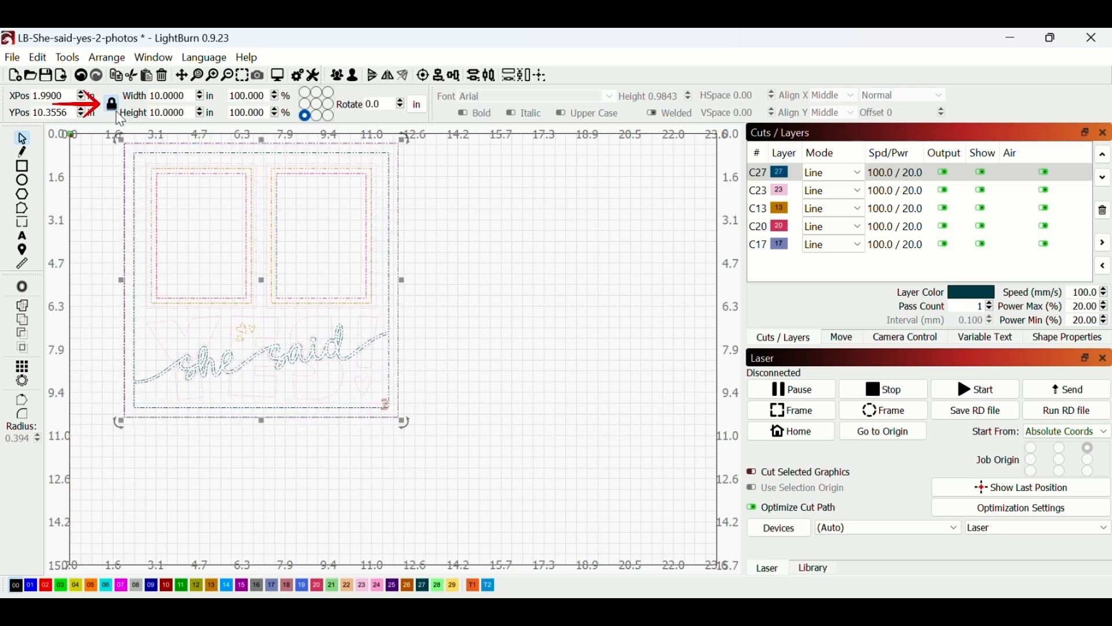
Unlock the aspect ratio and set width 8 and height 8 inches
left_click(116, 111)
left_click_drag(188, 95, 146, 97)
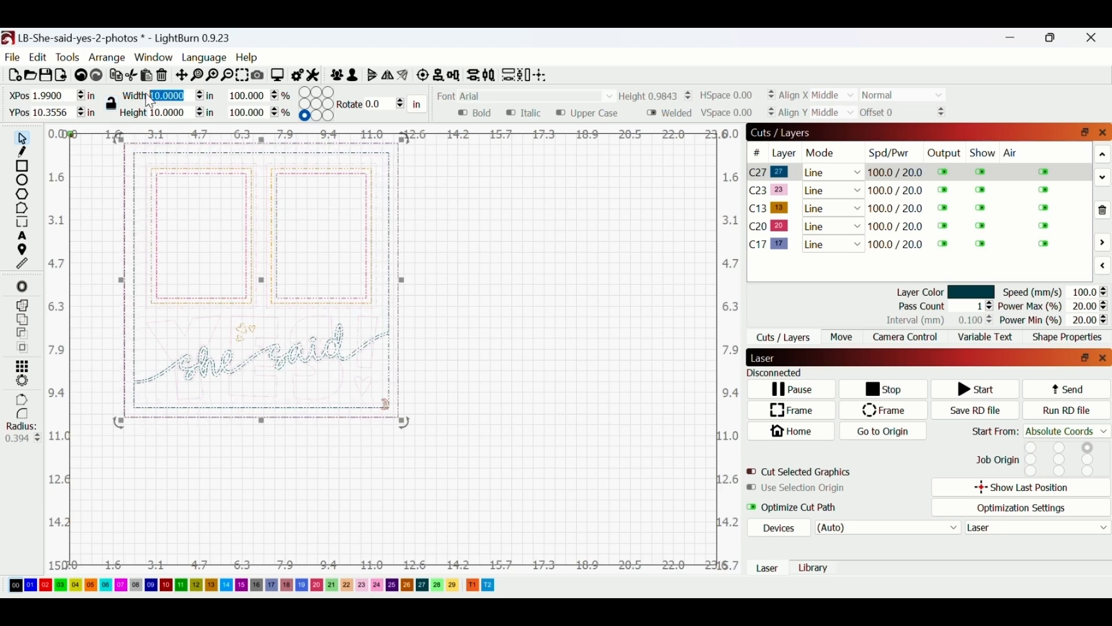
type("8")
key("Return")
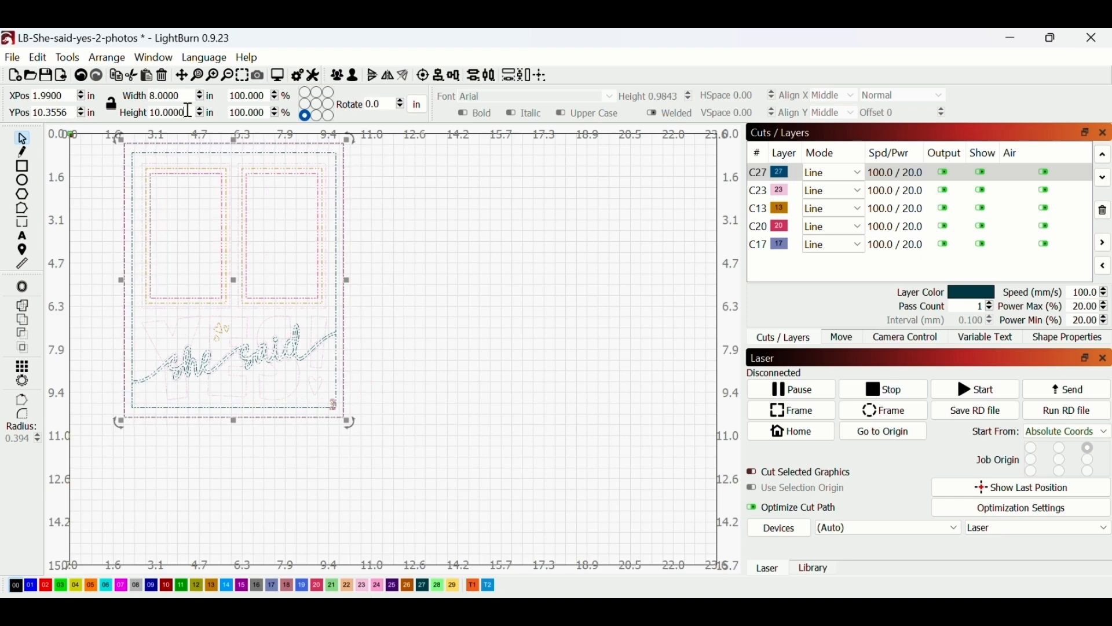
left_click_drag(188, 112, 145, 116)
type("8")
key("Return")
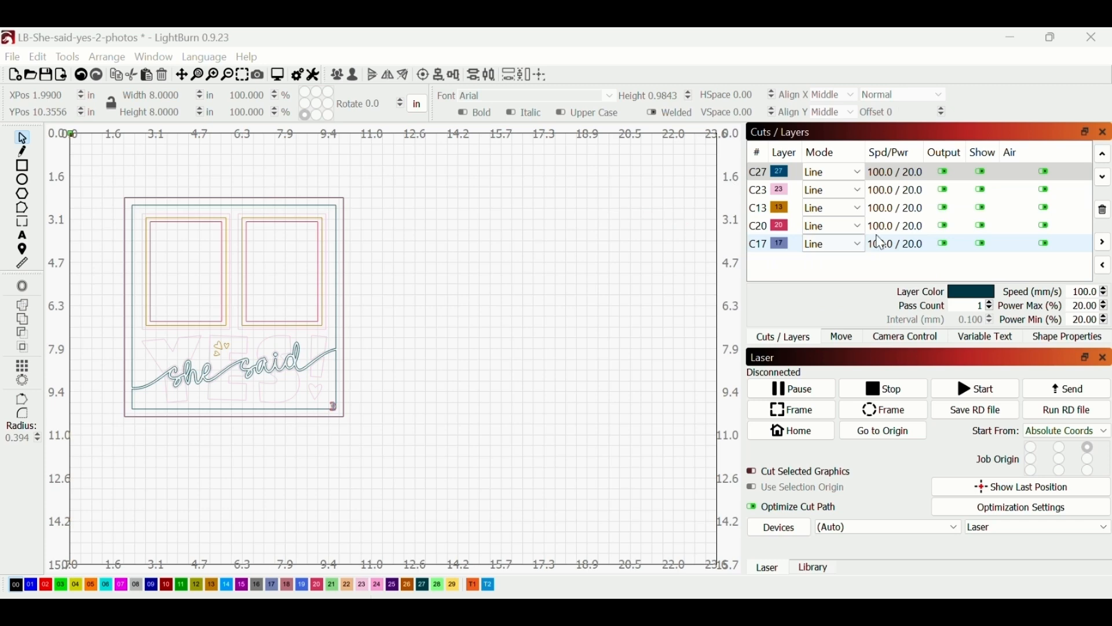
Move the C27 'she said' frame right and the C23 YES piece lower right, then select layers C13 and C20
left_click(785, 173)
left_click(785, 175, "shift")
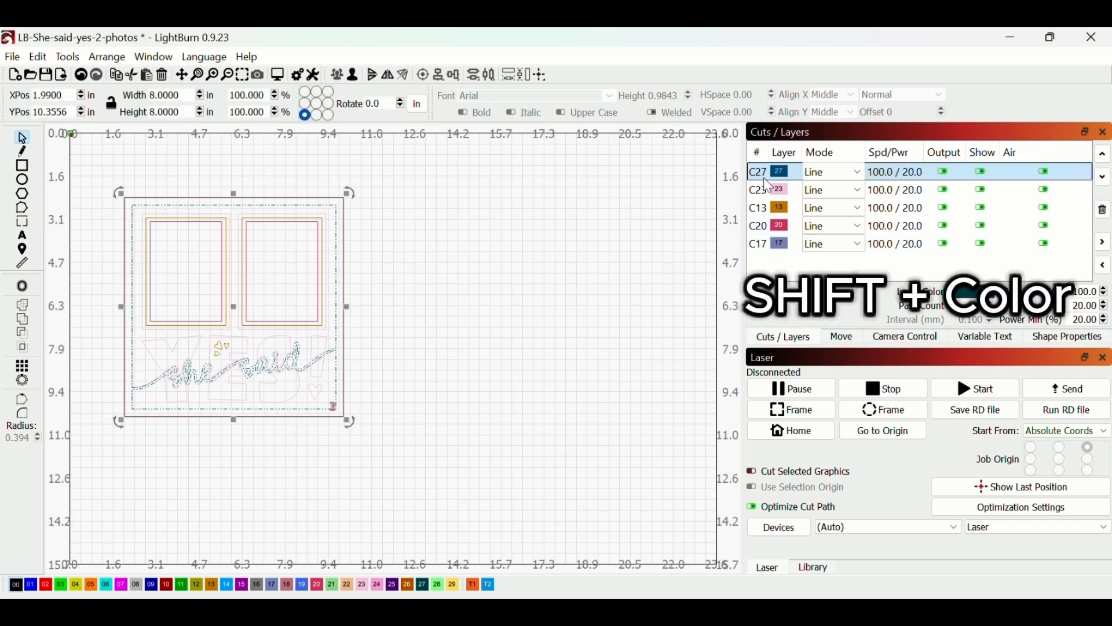
left_click_drag(233, 311, 607, 257)
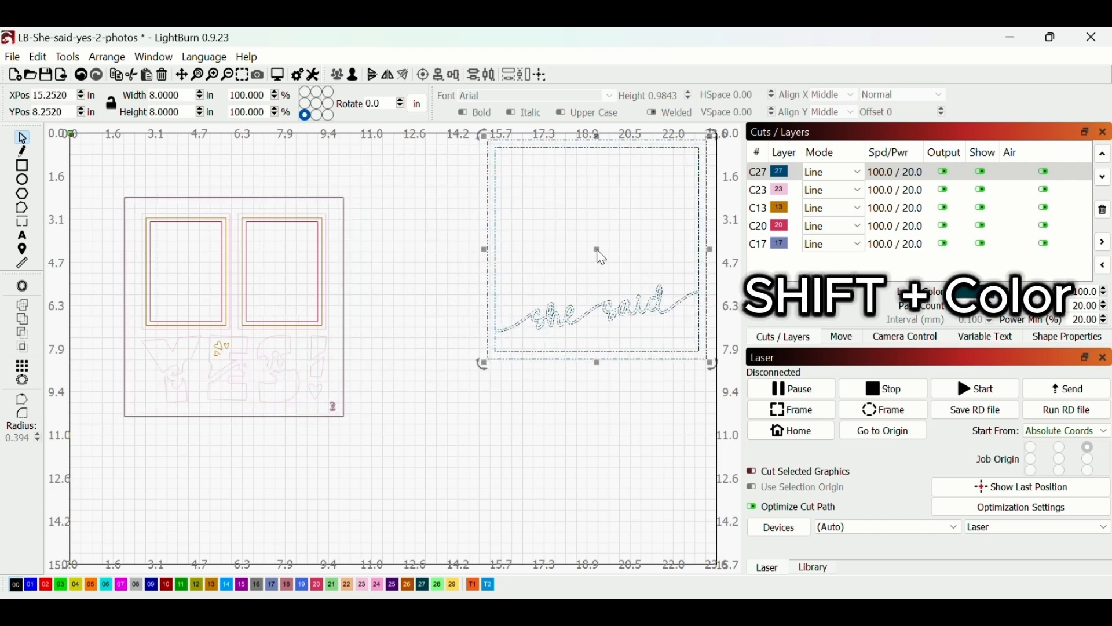
left_click(783, 190, "shift")
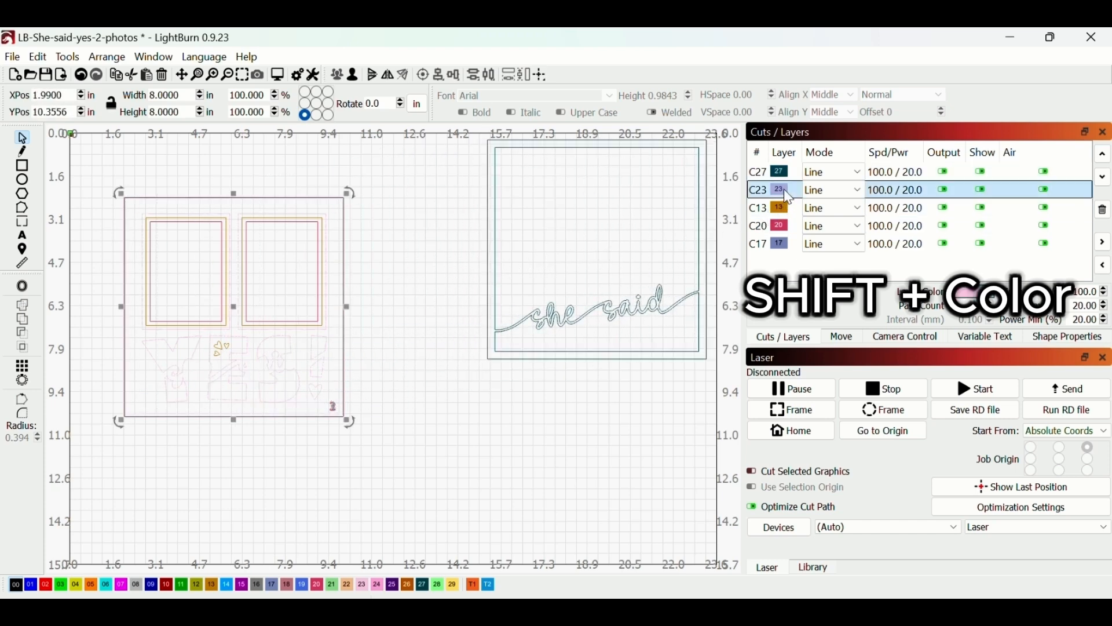
left_click_drag(261, 246, 600, 375)
left_click(783, 207, "shift")
left_click(784, 225, "shift")
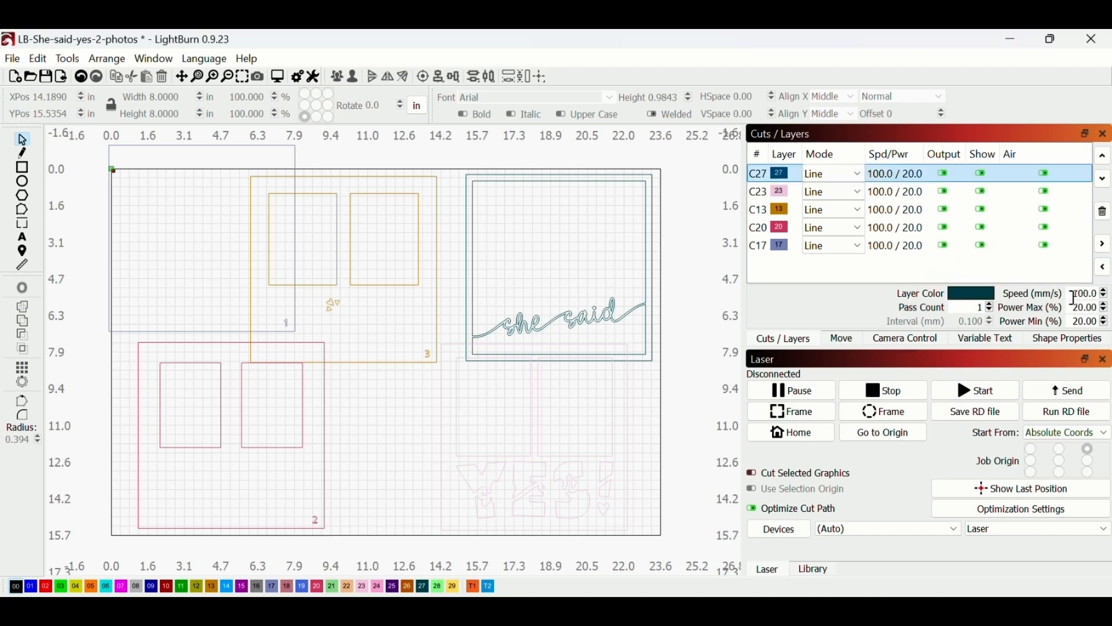
Set layers C27 and C23 to 12 mm/s, with 20% max power on C23
double_click(1074, 298)
type("12")
key("Tab")
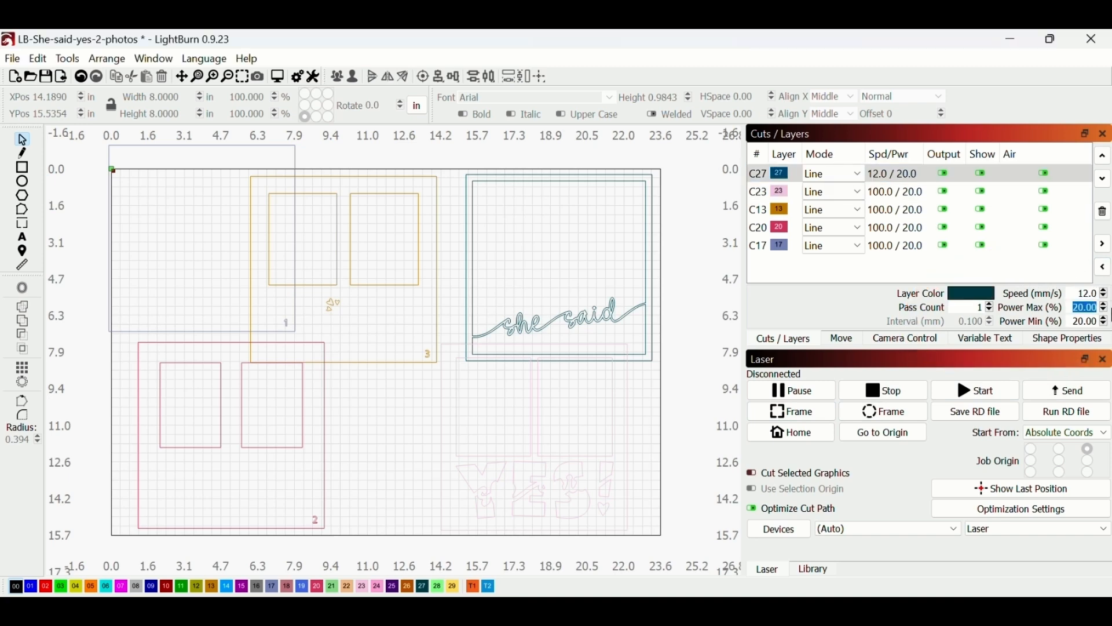
left_click(789, 195)
double_click(1087, 294)
type("12")
key("Tab")
type("20")
Set layer C13 to 12 mm/s and 25% max power
left_click(1014, 210)
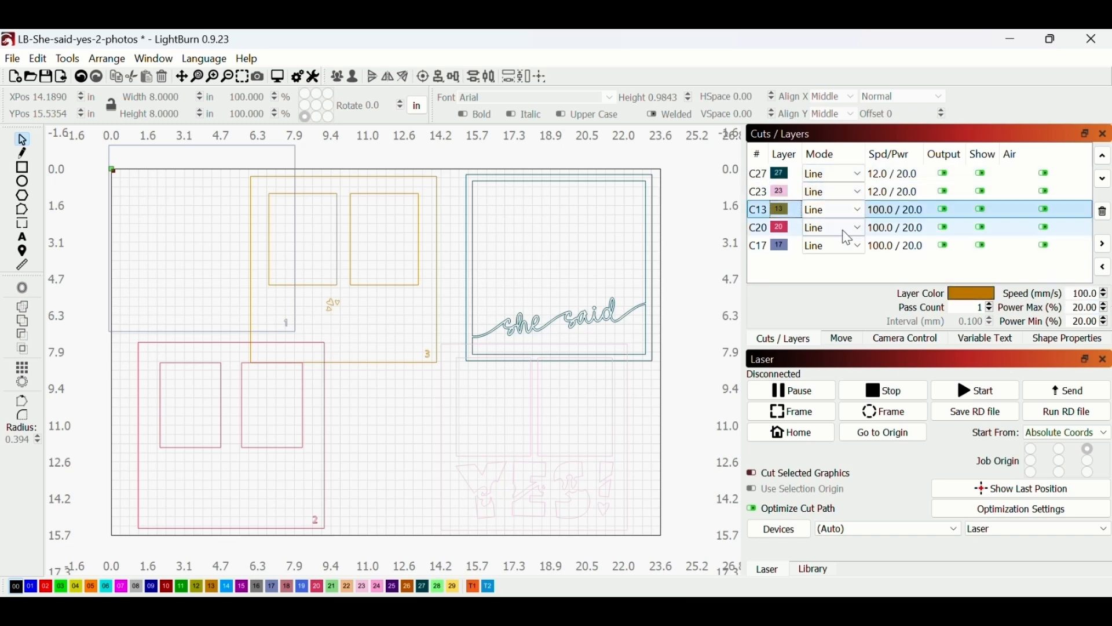
double_click(1078, 297)
type("12")
key("Tab")
type("25")
key("Tab")
Set layer C20 to 12 mm/s and 25% max power, then select layer C17
left_click(1014, 227)
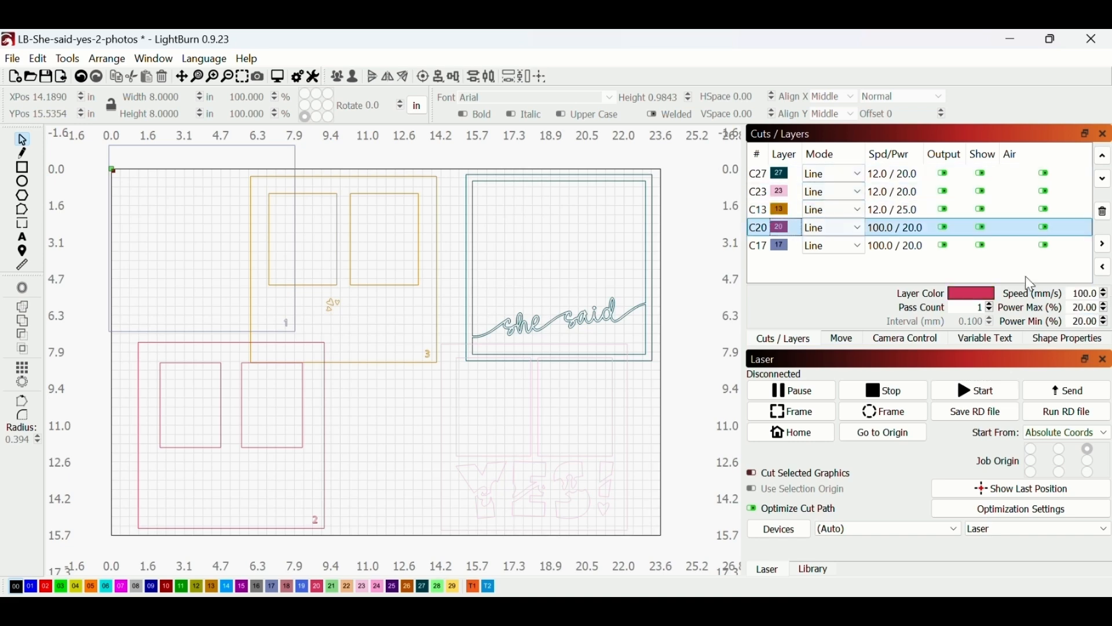
double_click(1078, 293)
type("12")
key("Tab")
type("25")
key("Tab")
left_click(999, 245)
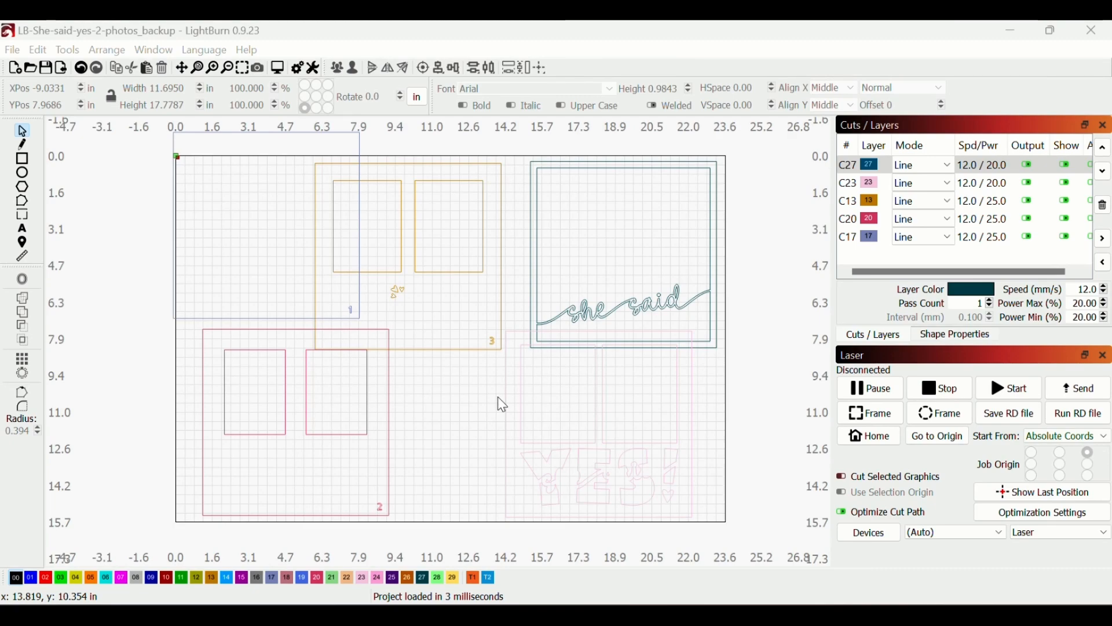
Move the C27, C23, C13 and C20 pieces off the bed around its edges
scroll(500, 402, "down", 4)
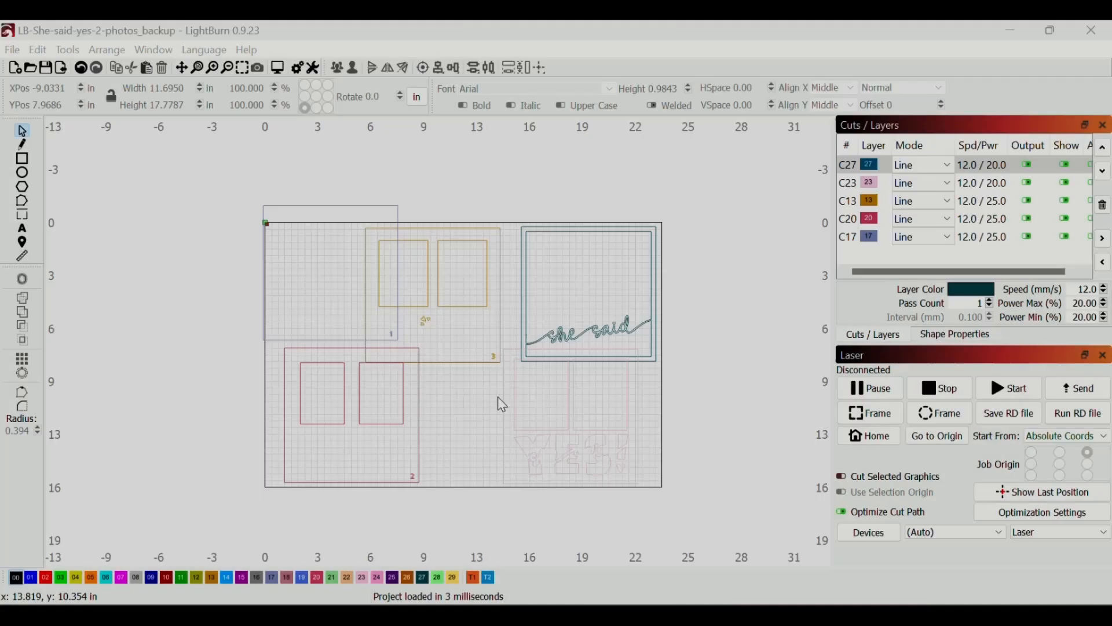
left_click(873, 169)
left_click(868, 167, "shift")
left_click_drag(563, 322, 672, 263)
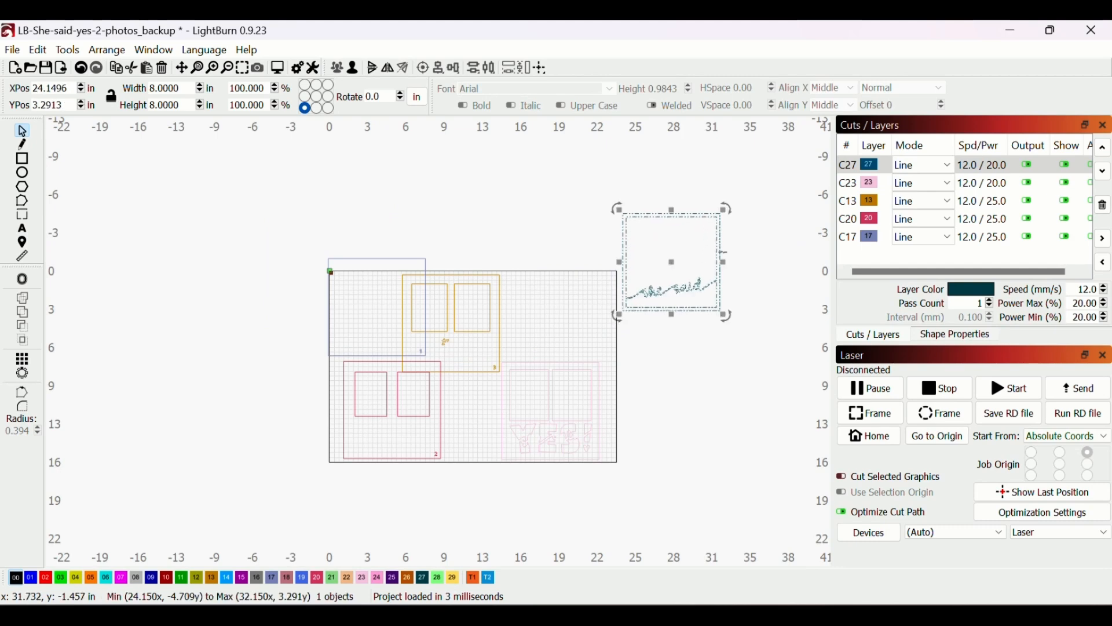
left_click(868, 183, "shift")
left_click_drag(552, 411, 673, 393)
left_click(868, 201, "shift")
left_click_drag(450, 323, 536, 216)
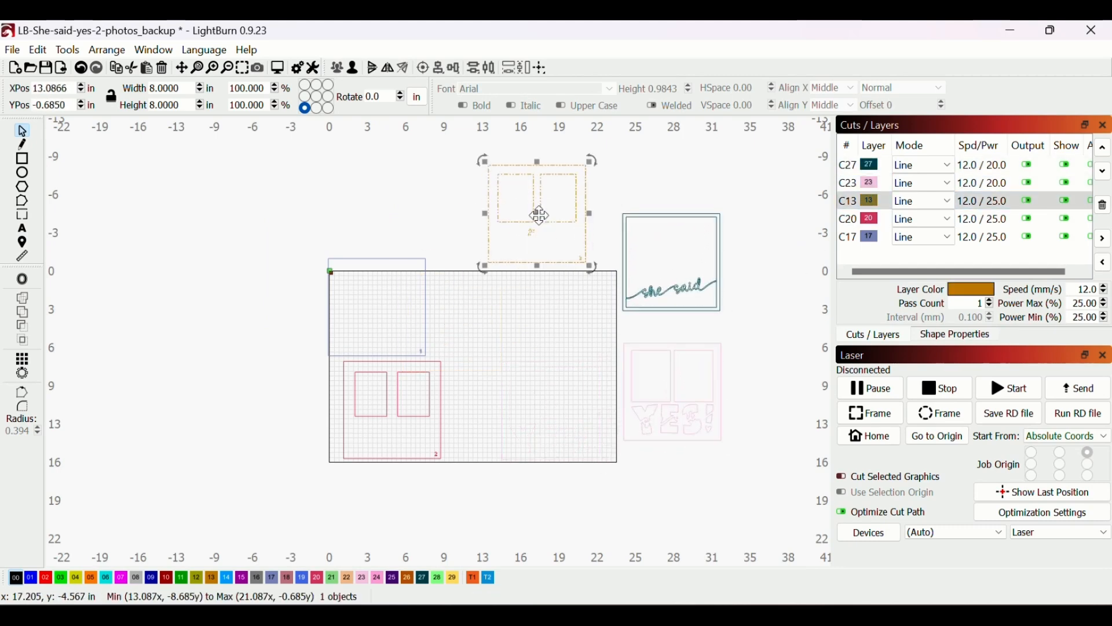
left_click(868, 219, "shift")
left_click_drag(381, 428, 258, 444)
Move the blue C17 rectangle aside, then reselect it and place it on the bed's upper right
left_click(868, 237, "shift")
left_click_drag(379, 315, 273, 311)
left_click(336, 351)
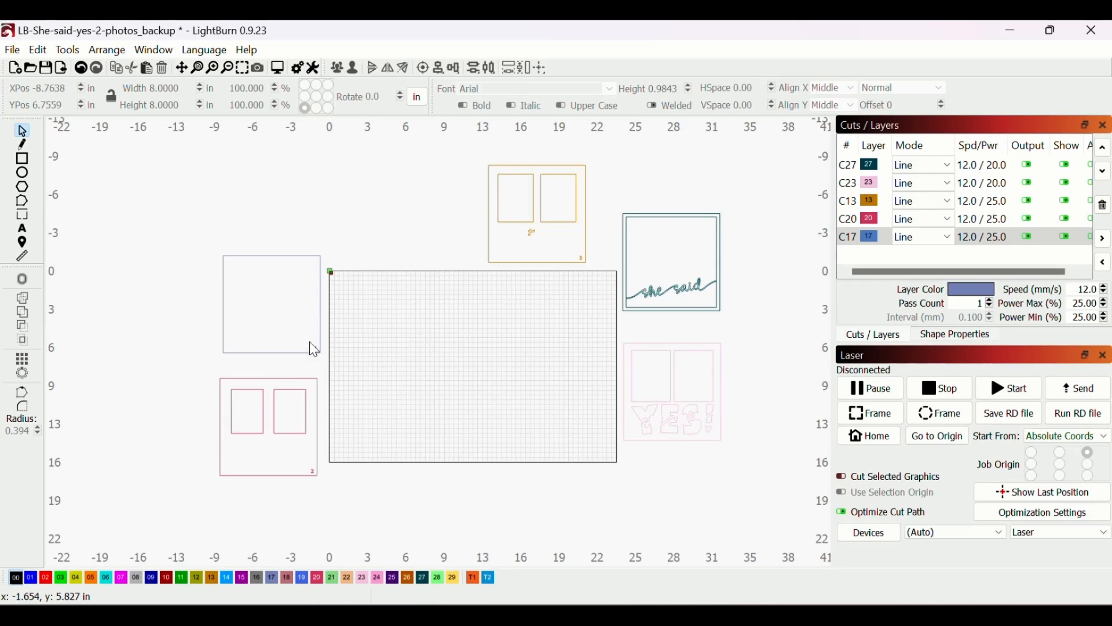
left_click_drag(339, 235, 207, 379)
left_click_drag(272, 304, 567, 327)
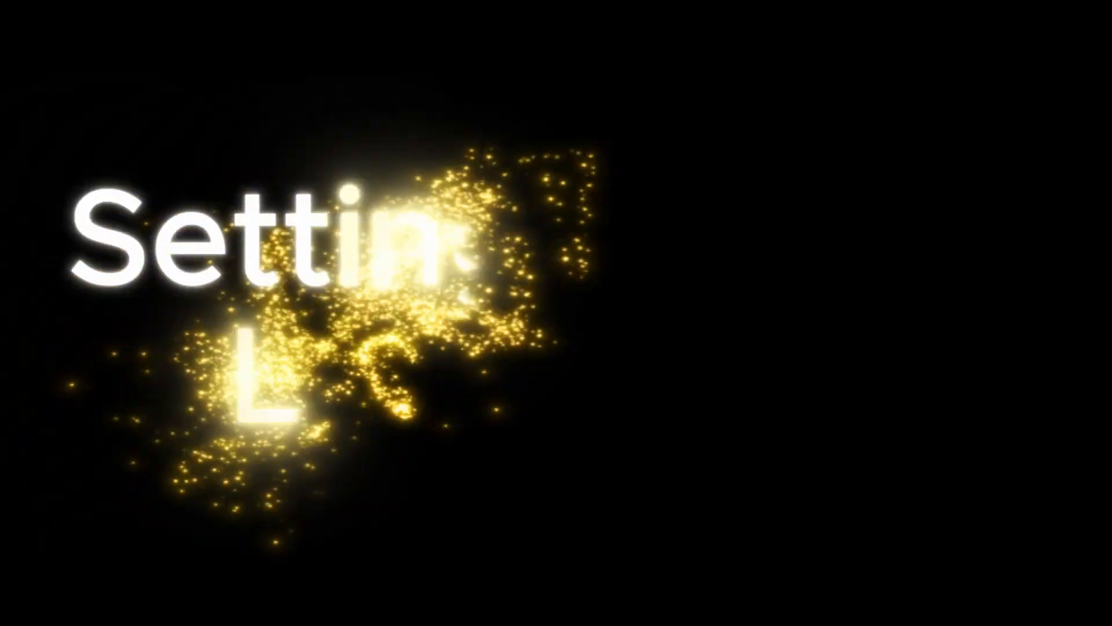